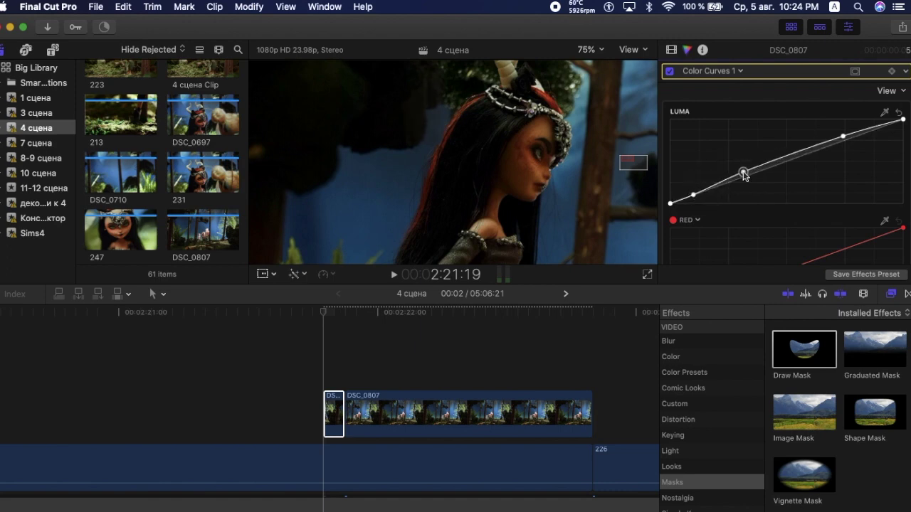
Step: Compare the short DSC_0807 overlay clip with its Draw Mask effect switched off and back on
click(670, 50)
click(670, 89)
click(670, 90)
click(669, 90)
click(669, 89)
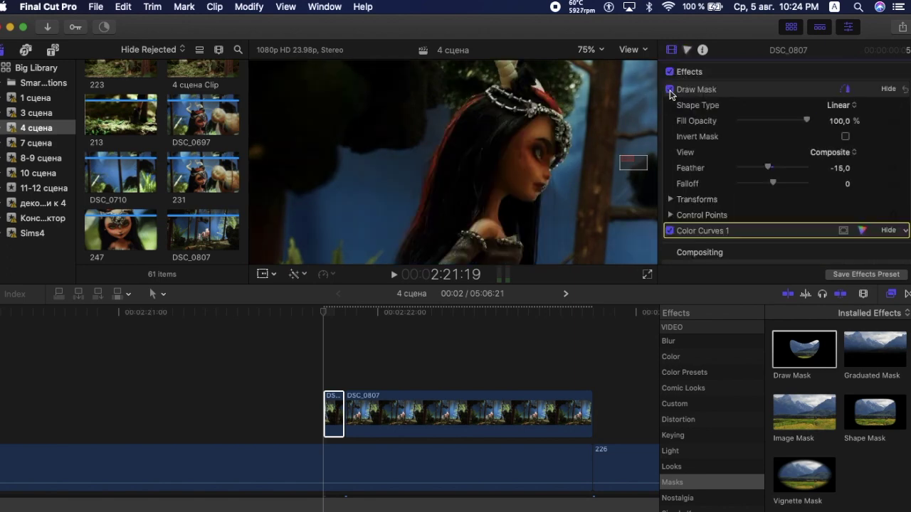
Step: At 2:21:21, reshape the second DSC_0807 overlay clip's Draw Mask to fit the narrow area directly behind the doll's hair
click(333, 409)
key(super+equal)
key(super+equal)
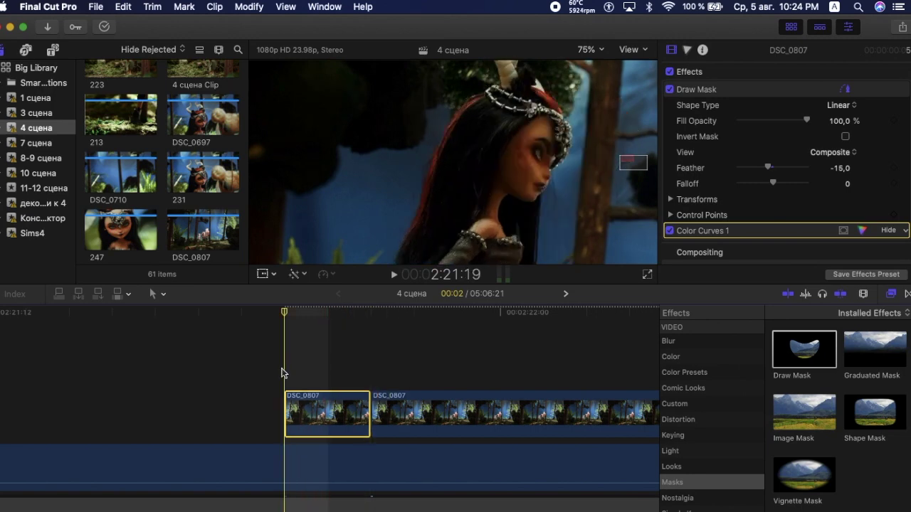
click(401, 373)
click(709, 90)
drag(441, 92, 502, 100)
drag(437, 69, 499, 57)
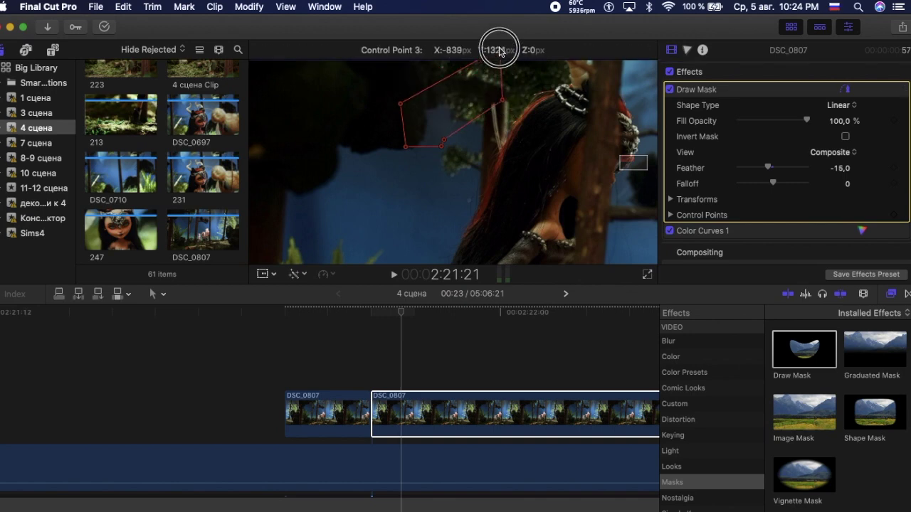
drag(399, 106, 473, 56)
drag(444, 143, 502, 142)
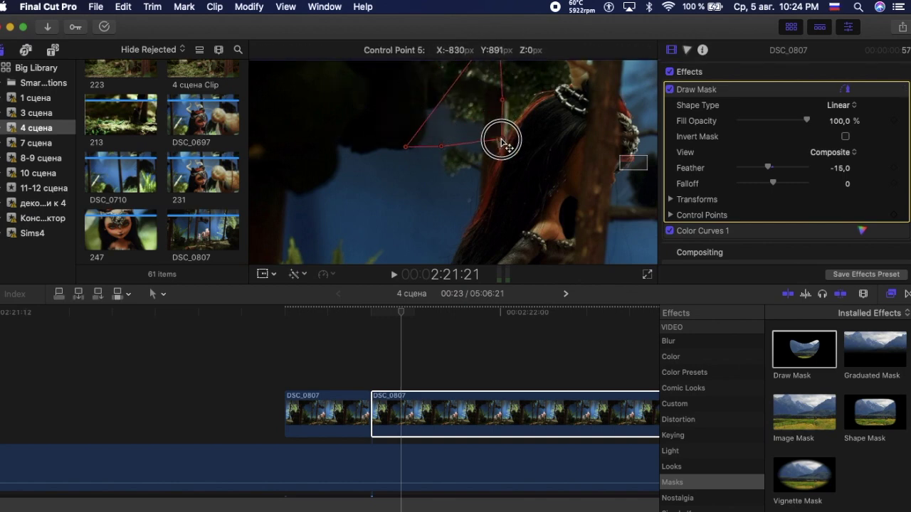
drag(503, 103, 505, 107)
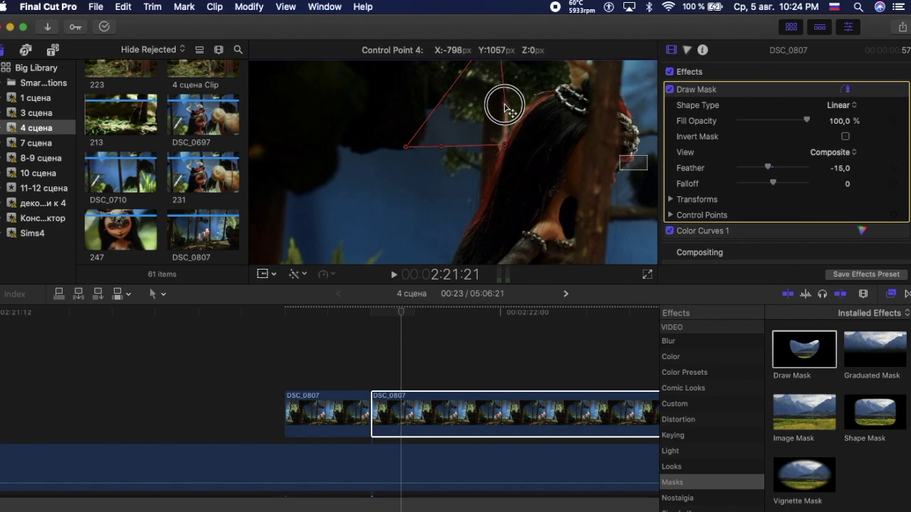
drag(441, 147, 486, 162)
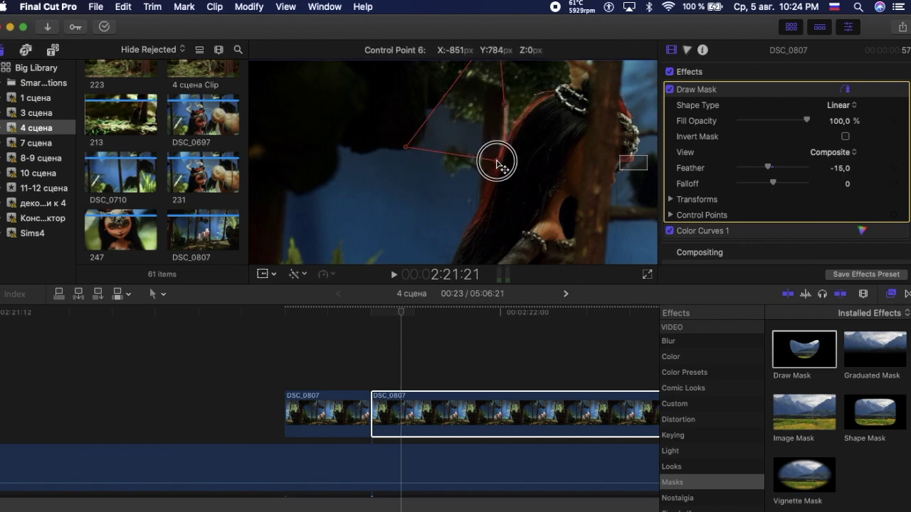
mouse_move(407, 150)
mouse_down()
mouse_move(492, 99)
mouse_move(487, 108)
mouse_up()
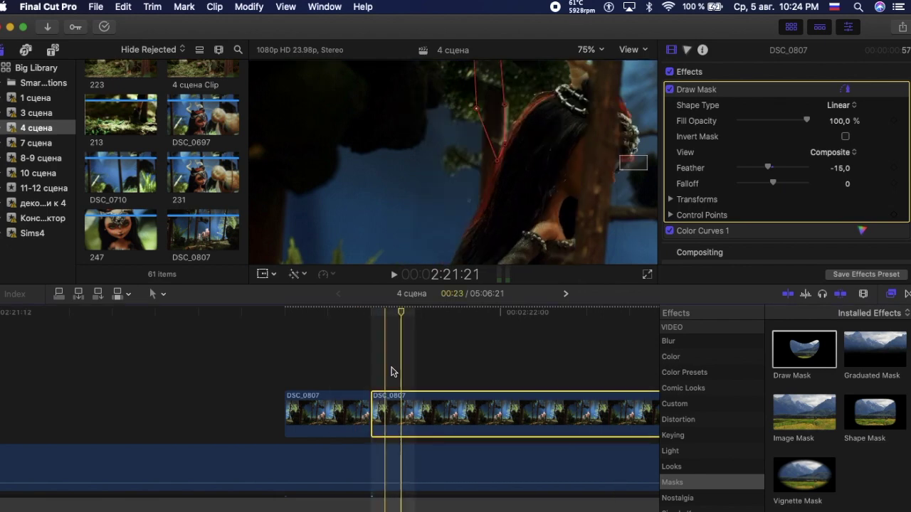
Step: Split the overlay clip again and refit the new piece's Draw Mask along the doll's hair at 2:21:23
key(b)
click(477, 407)
scroll(477, 408, right, 5)
key(a)
click(307, 373)
drag(505, 105, 519, 87)
click(510, 147)
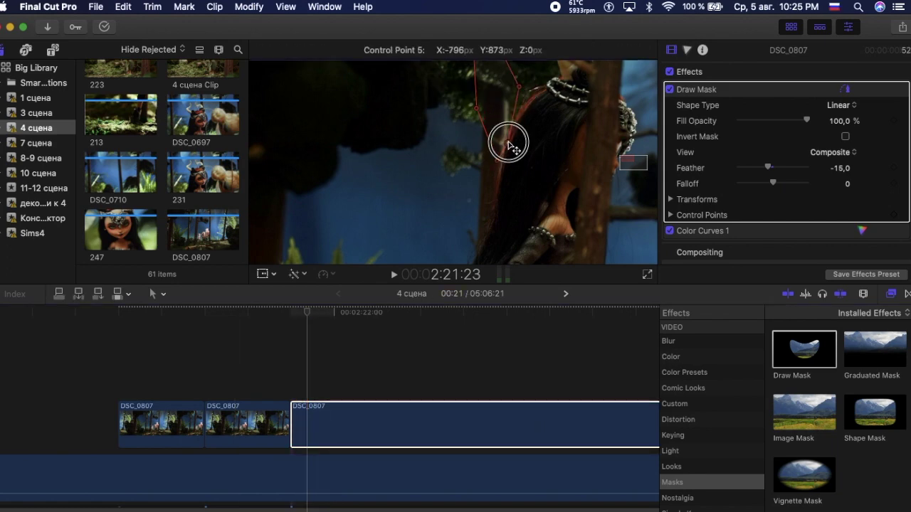
drag(477, 111, 504, 97)
drag(497, 160, 513, 143)
Step: Go to the following overlay piece and shift its mask's upper control point up along the back of the doll's head
click(392, 418)
click(405, 419)
drag(518, 87, 524, 72)
Step: Cut off another short overlay piece and move its mask's lower control point up toward the doll's headpiece
key(b)
click(480, 413)
scroll(484, 413, right, 5)
key(a)
click(190, 418)
drag(519, 146, 561, 75)
Step: Split off two more overlay pieces and raise a mask control point on the last one to follow the doll's head
key(b)
click(266, 413)
key(a)
click(272, 414)
key(b)
scroll(299, 406, right, 3)
click(298, 407)
key(a)
click(299, 407)
drag(532, 102, 538, 78)
Step: Make two further cuts in the overlay clip around 2:22:09, selecting the segment for masking after each cut
key(b)
click(425, 412)
key(a)
click(425, 411)
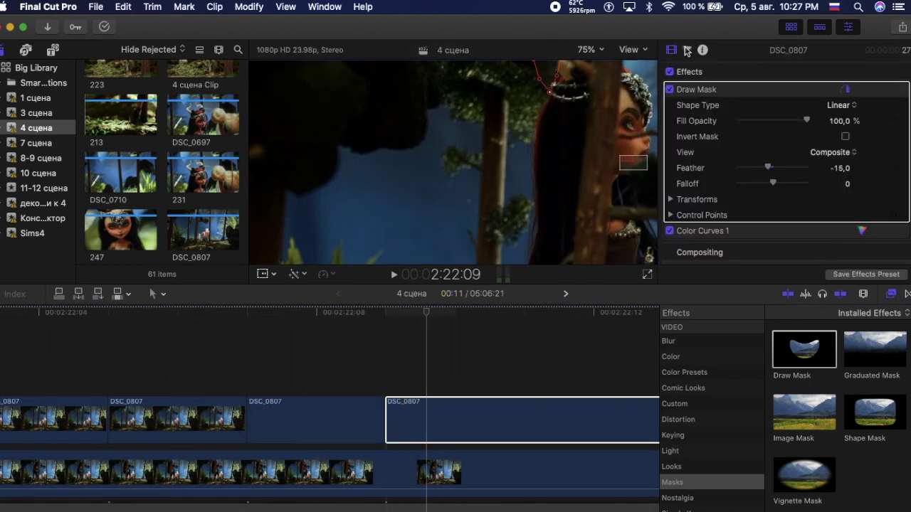
scroll(425, 398, right, 3)
click(422, 420)
key(a)
click(420, 419)
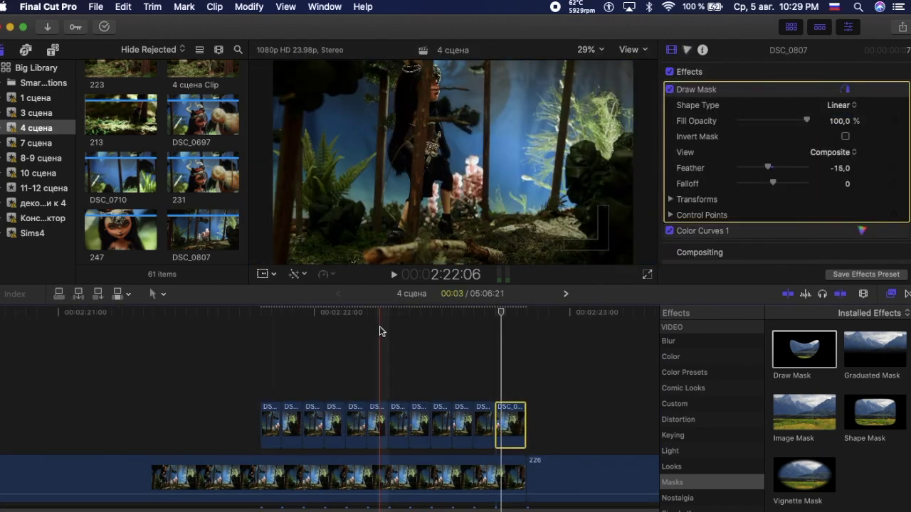
Step: Play back the walking shot with all the masked overlay pieces enabled to check the result
click(209, 421)
key(space)
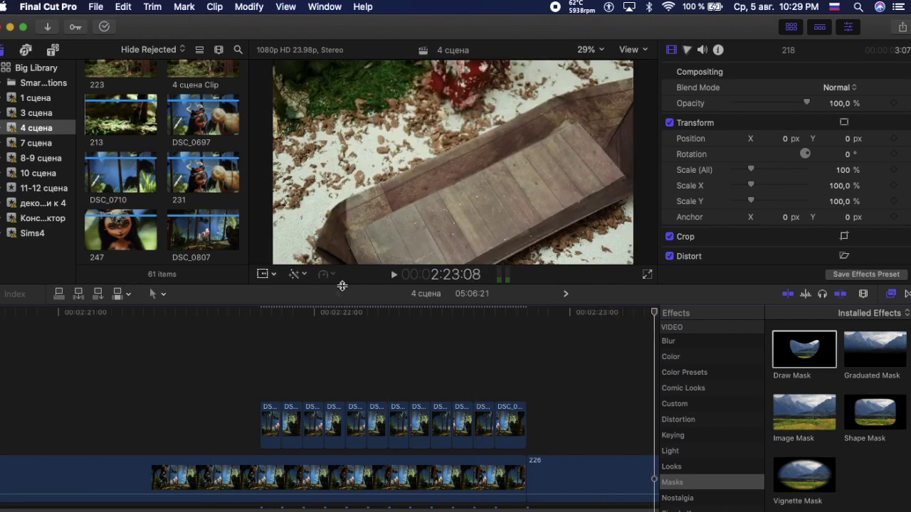
key(super+minus)
key(super+minus)
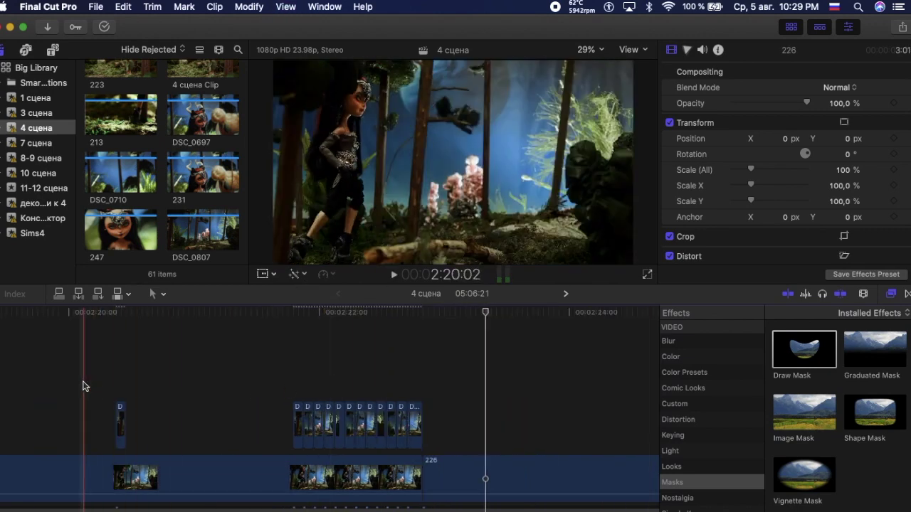
scroll(83, 381, left, 3)
click(63, 384)
key(space)
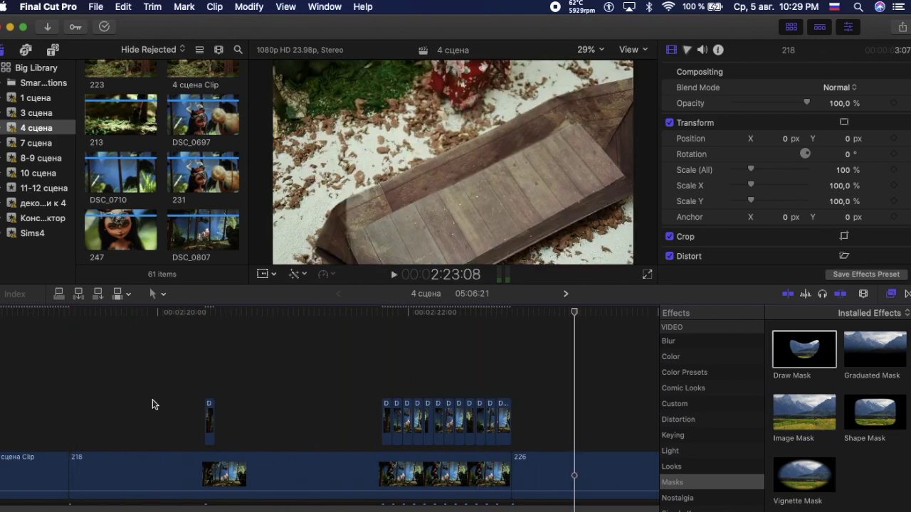
Step: Compare playback of the walking shot with the 13 masked overlay clips disabled and with them enabled again
scroll(192, 407, down, 2)
drag(545, 382, 217, 389)
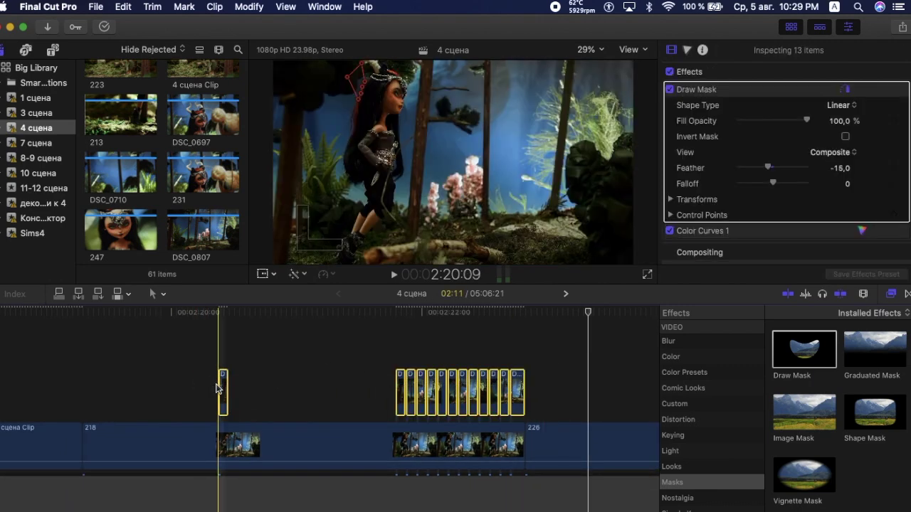
click(82, 376)
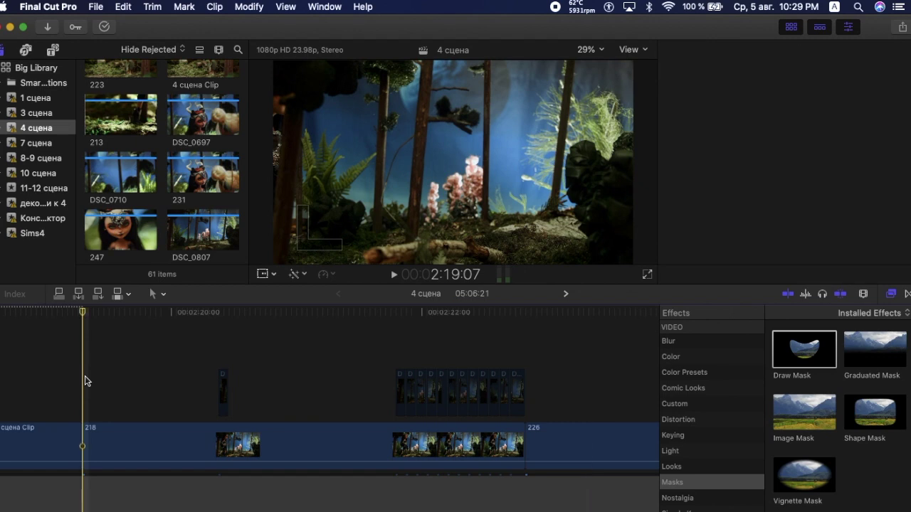
key(space)
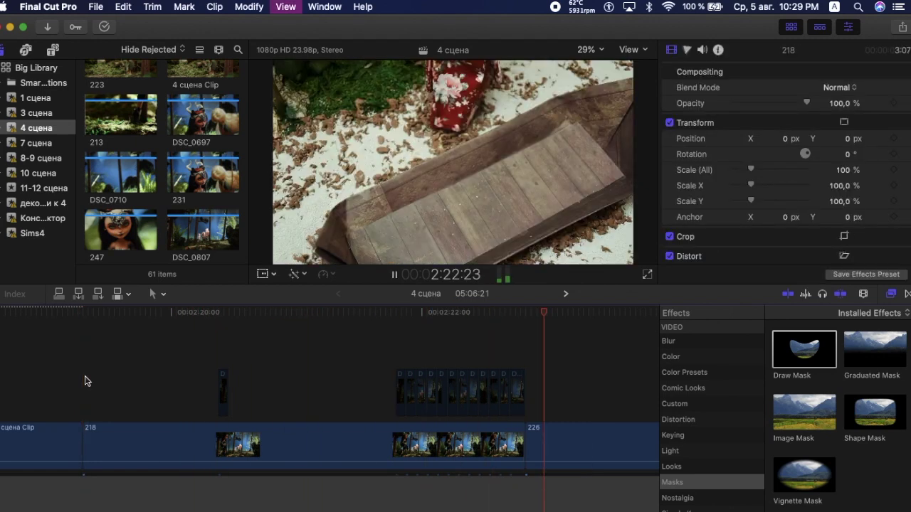
click(166, 408)
key(space)
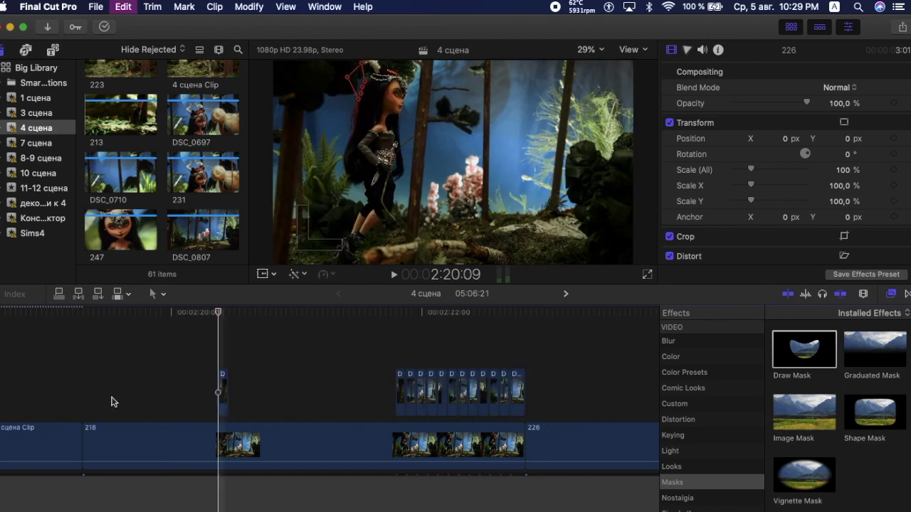
click(81, 396)
key(space)
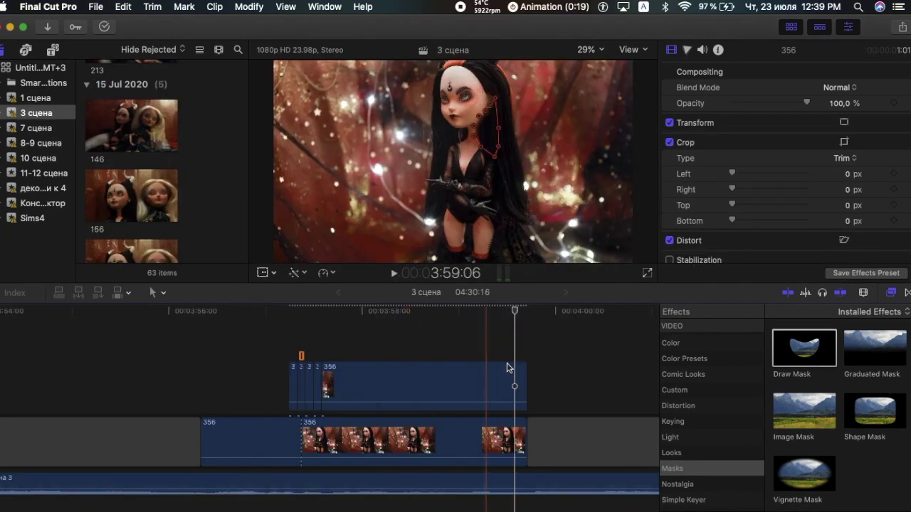
Step: In the 3 сцена project, compare playback of shot 356 with its five masked overlay clips disabled and re-enabled
drag(542, 367, 274, 395)
key(v)
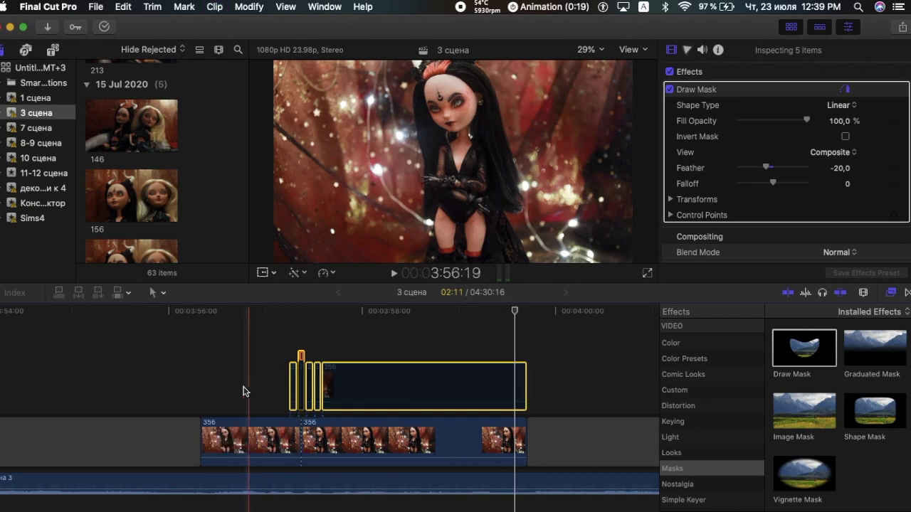
click(201, 364)
click(393, 273)
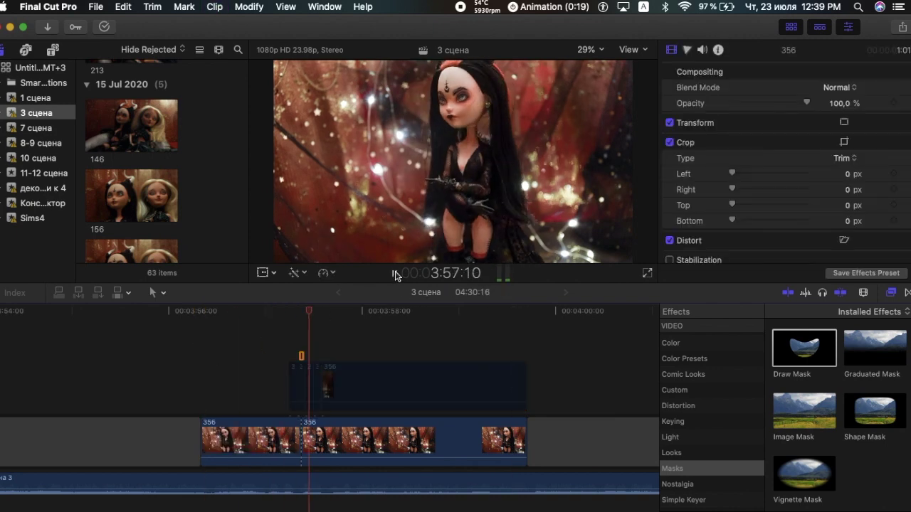
drag(553, 376, 277, 385)
key(v)
click(199, 377)
click(393, 273)
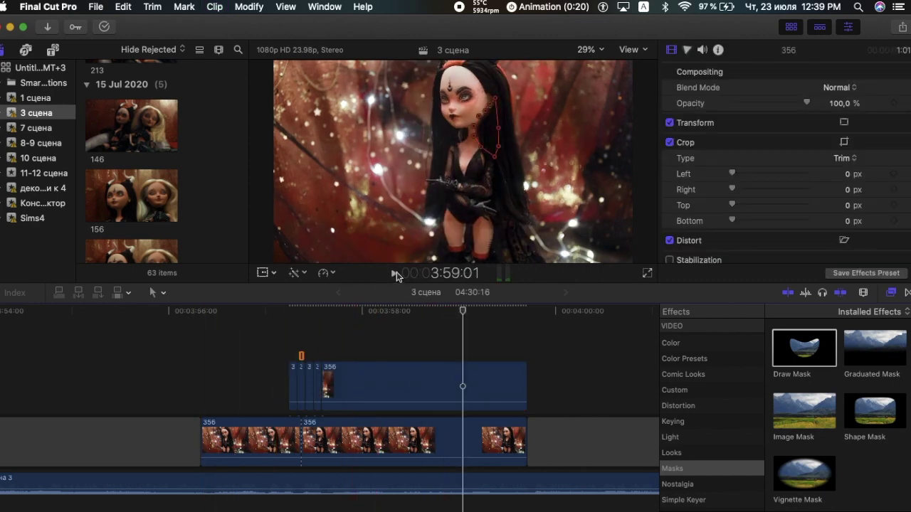
Step: Enlarge the viewer to 50% and inspect the mask outline on each of the five 356 overlay clips in turn
click(594, 50)
click(600, 121)
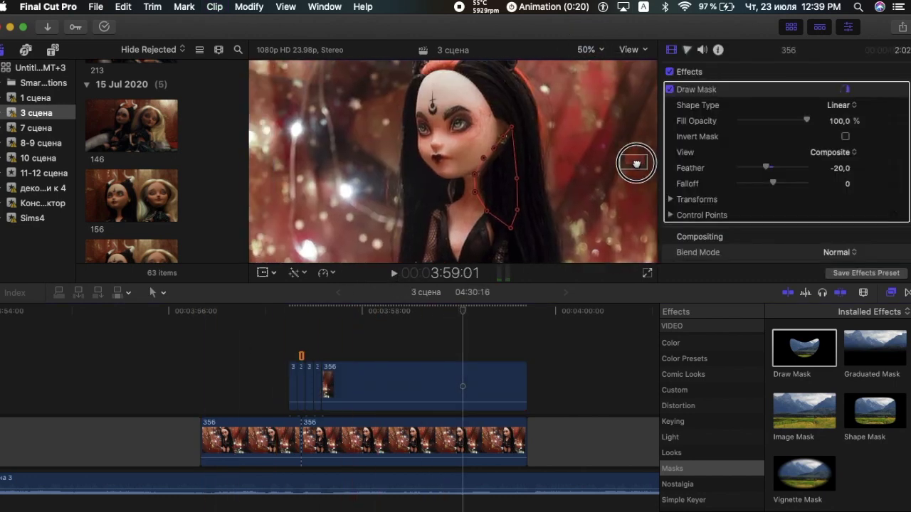
click(321, 385)
key(super+equal)
key(super+equal)
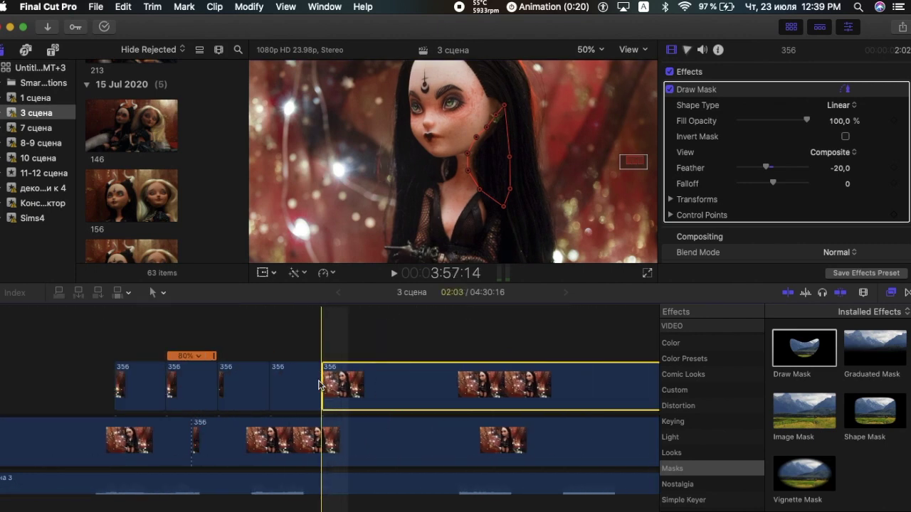
key(super+equal)
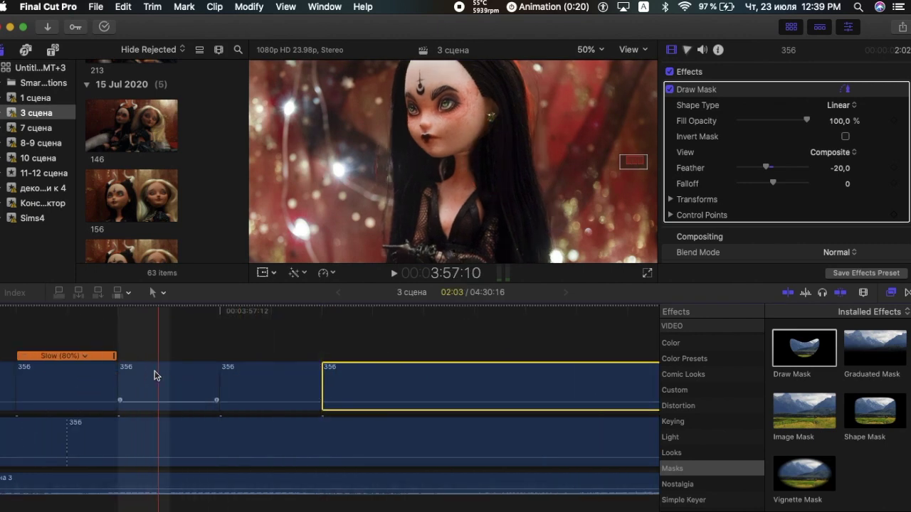
scroll(43, 374, left, 5)
click(84, 377)
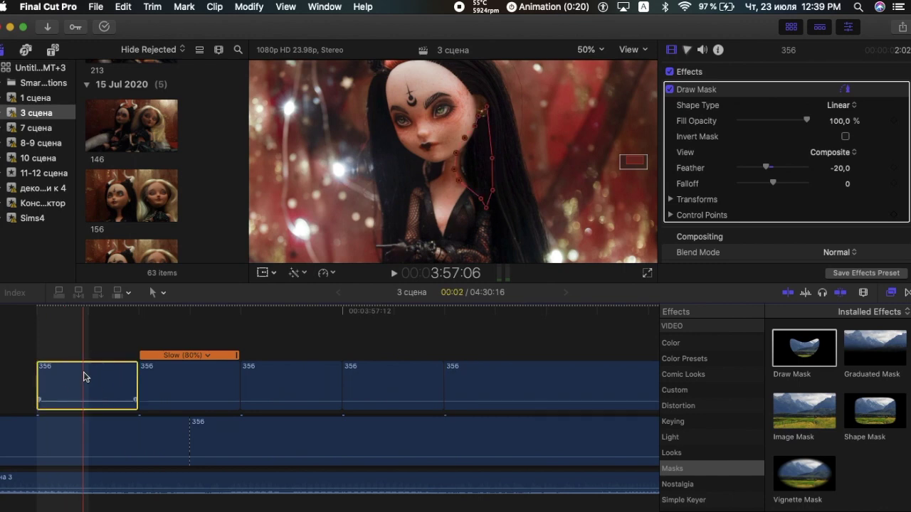
click(179, 372)
click(287, 374)
click(394, 374)
click(491, 379)
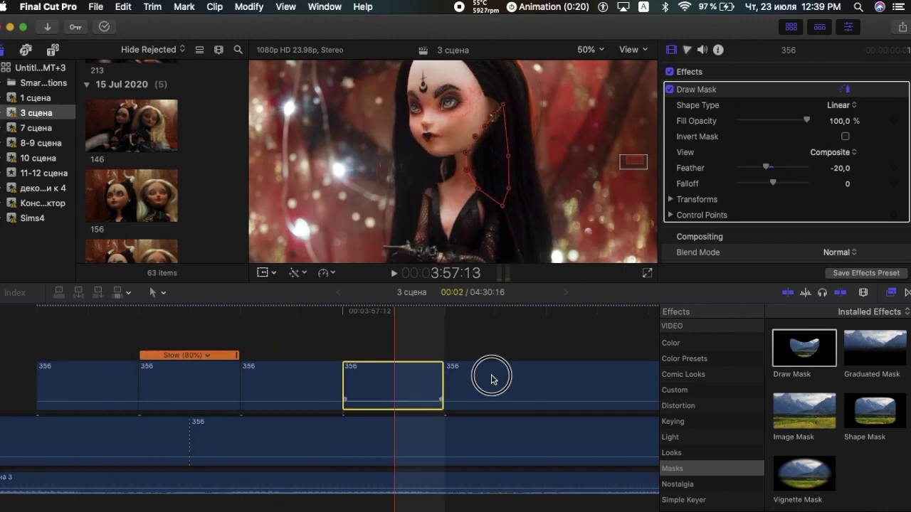
Step: Check the long 356 overlay clip at 3:59:01 with its Draw Mask switched off and back on
scroll(492, 380, right, 10)
key(super+minus)
key(super+minus)
key(super+minus)
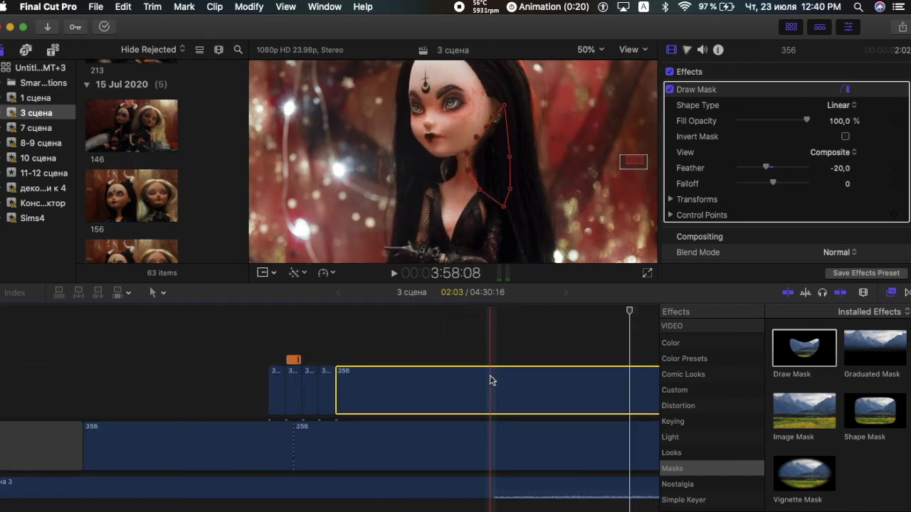
scroll(486, 379, right, 3)
click(670, 89)
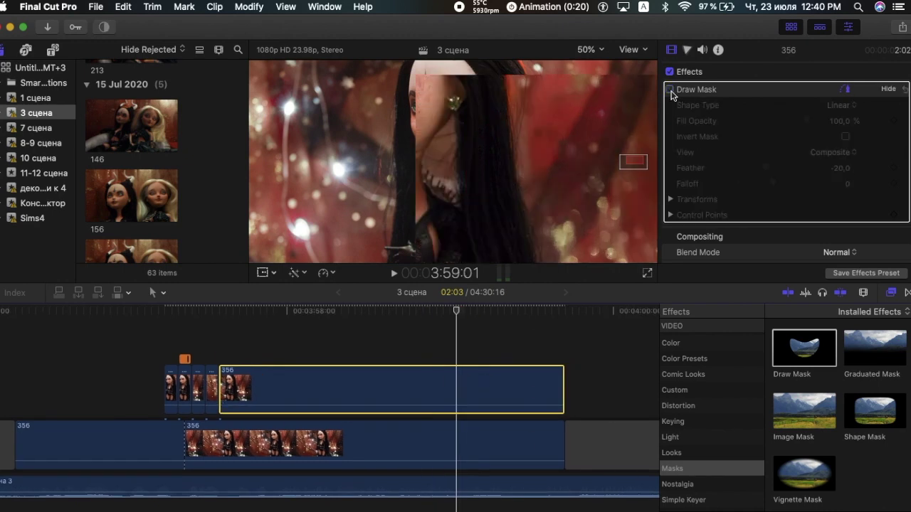
click(669, 90)
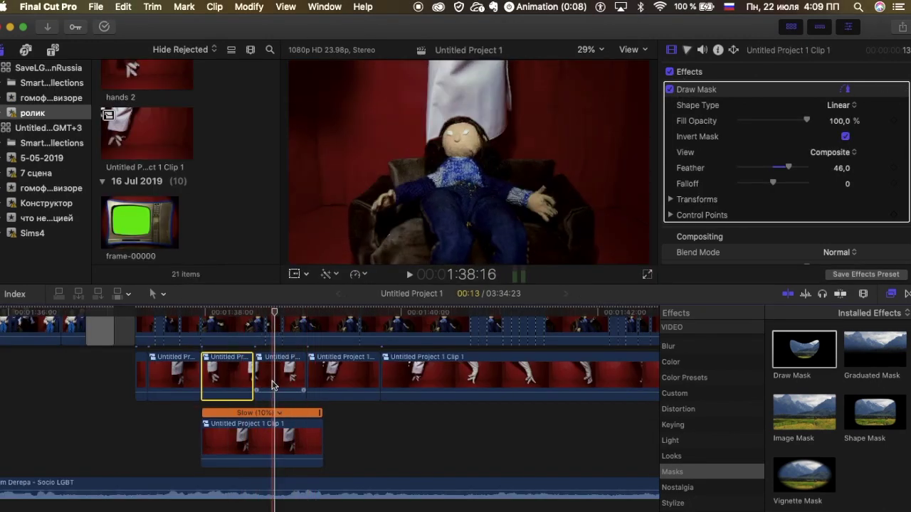
Step: Apply an inverted linear Draw Mask to the overlay clip at 1:38:17, outlining the red backdrop left of the white coat and armchair
click(273, 385)
click(795, 361)
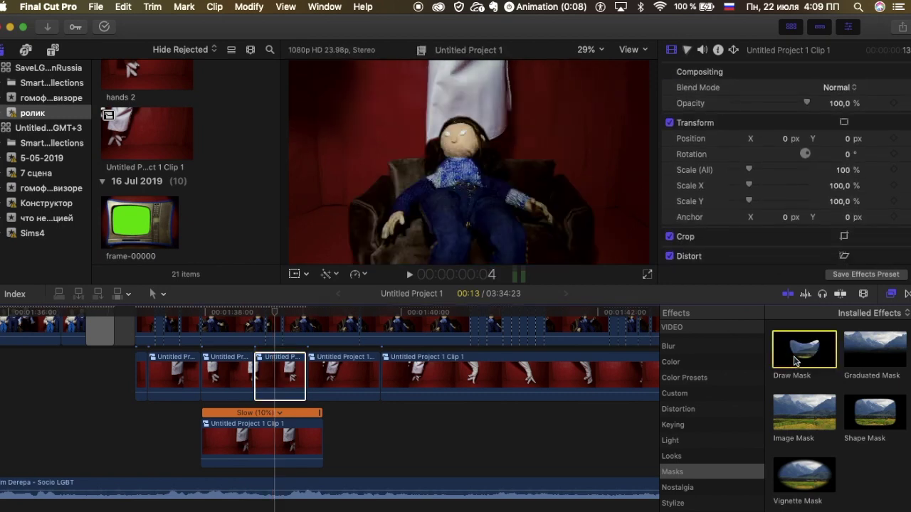
double_click(794, 361)
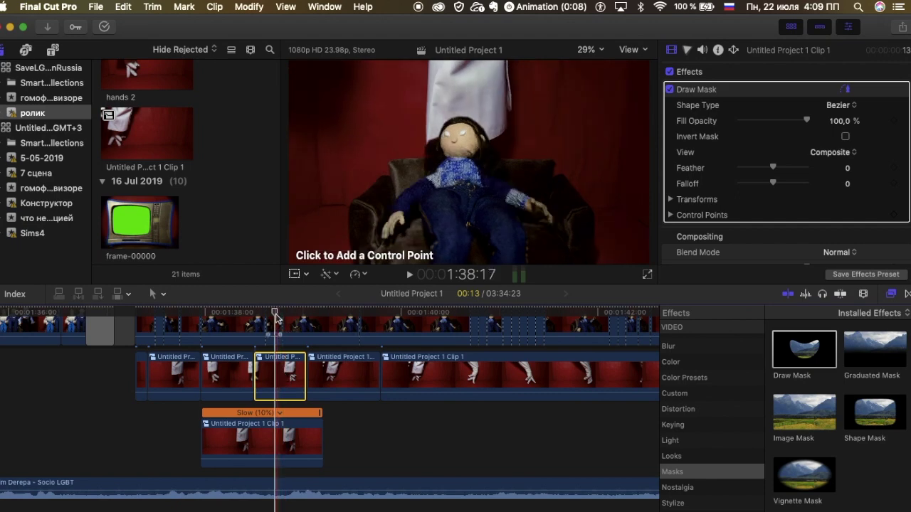
click(411, 63)
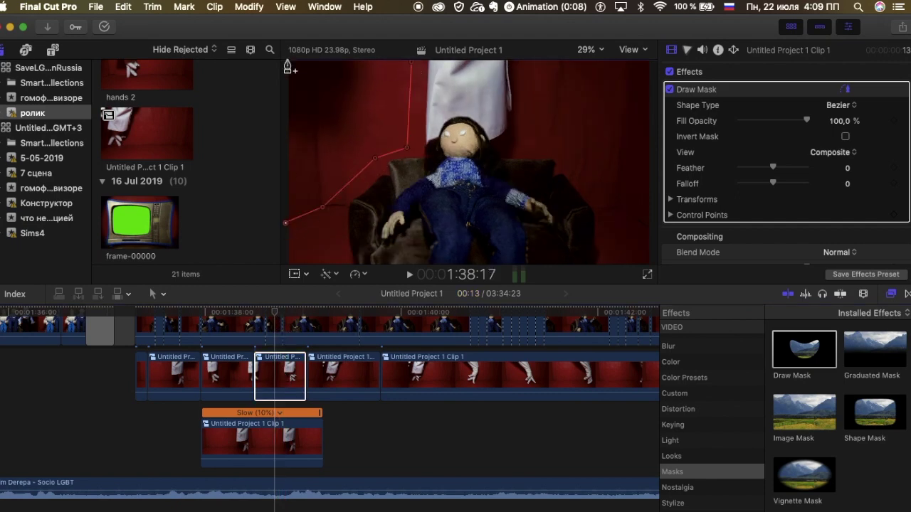
click(411, 64)
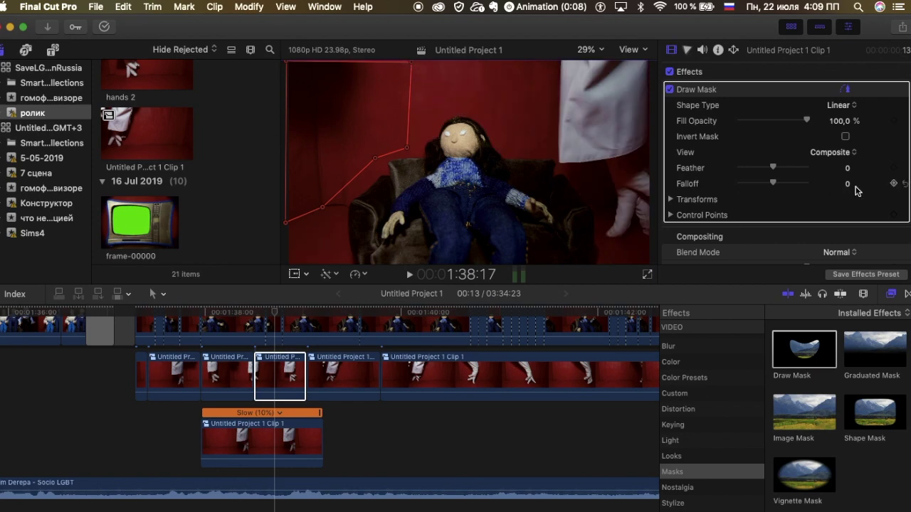
click(844, 137)
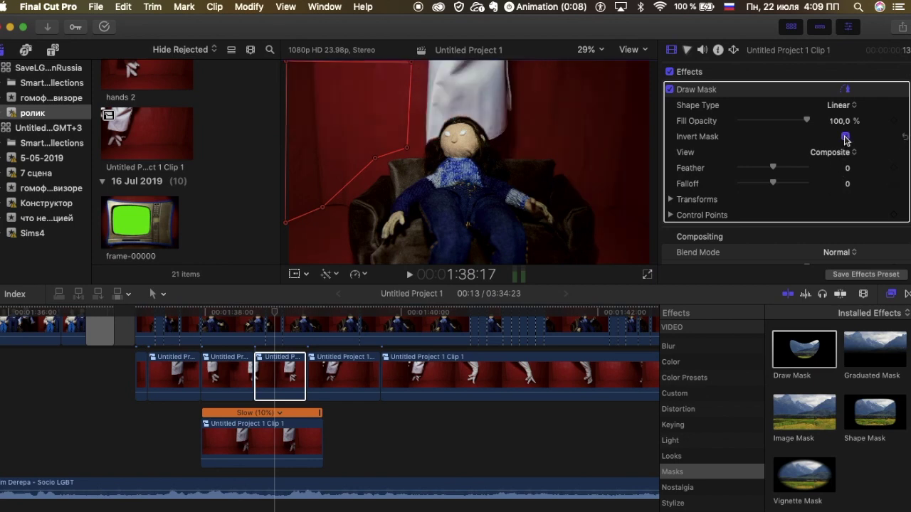
click(225, 311)
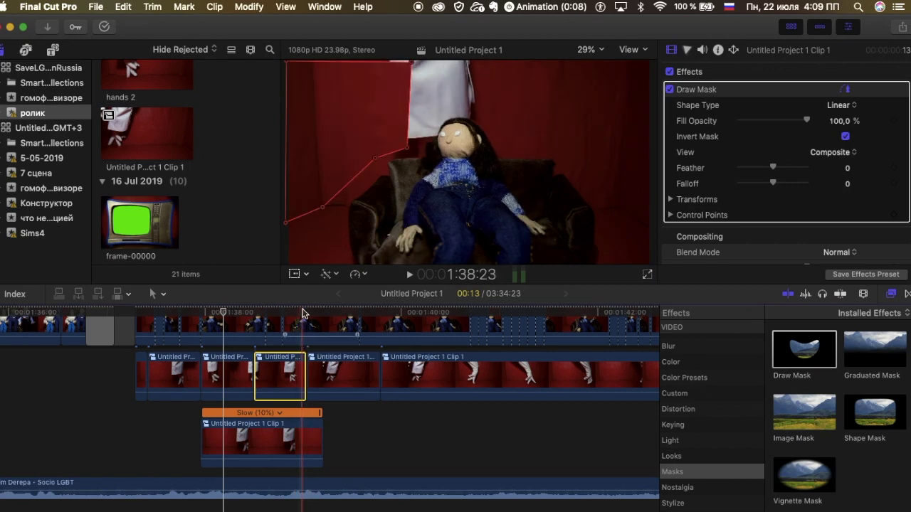
Step: Pull the Draw Mask points of the 13-frame overlay clip away from the white coat and set its Feather to 100, checking the playback
drag(410, 70, 383, 61)
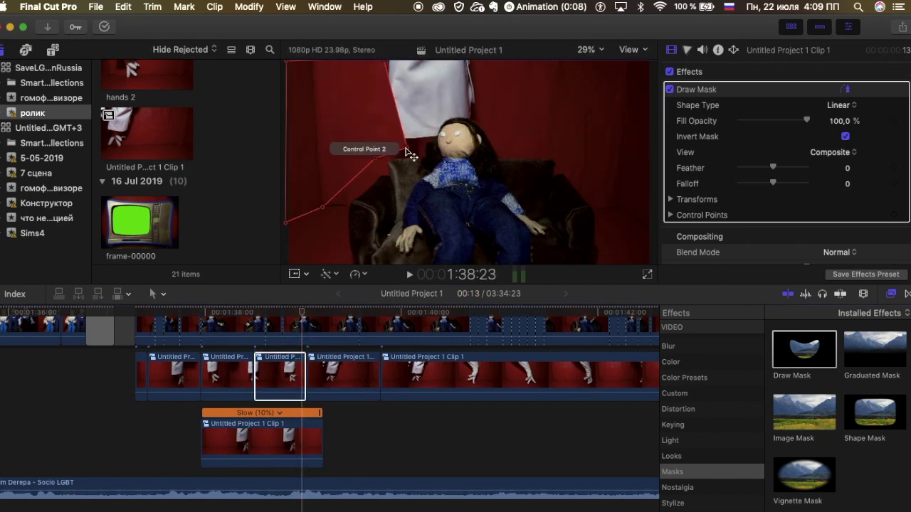
drag(406, 150, 370, 139)
scroll(772, 184, down, 1)
drag(773, 159, 807, 158)
drag(382, 140, 374, 140)
drag(385, 62, 377, 62)
click(190, 312)
click(260, 338)
click(260, 370)
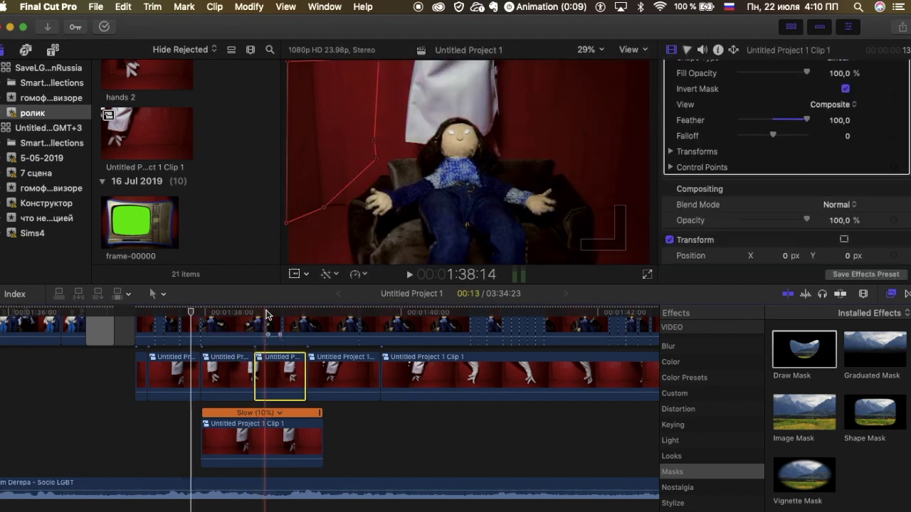
Step: Blade a seven-frame piece off the start of the following overlay clip and retime the connected Slow clip below to 2%
click(348, 426)
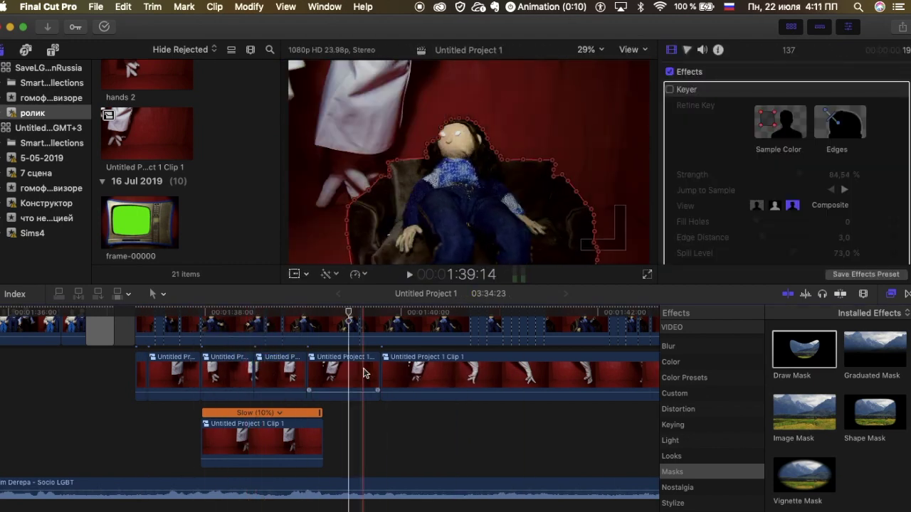
key(super+b)
click(318, 463)
key(ctrl+alt+r)
text(2)
key(Return)
Step: Apply an inverted linear Draw Mask with Feather 100 to the seven-frame overlay clip, outlining the red backdrop left of the coat and armchair
click(164, 420)
click(321, 374)
double_click(804, 349)
click(322, 373)
click(342, 206)
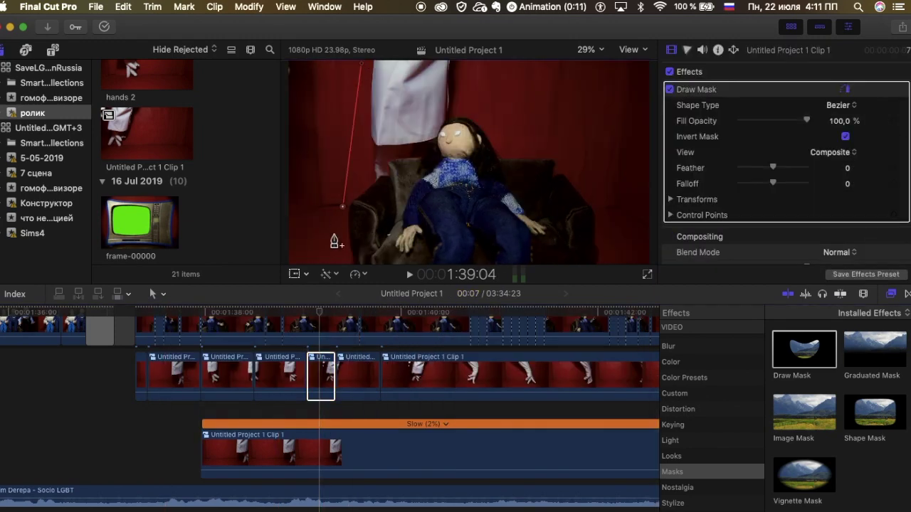
click(287, 222)
click(841, 105)
drag(362, 64, 362, 54)
click(321, 374)
drag(772, 167, 808, 168)
click(251, 313)
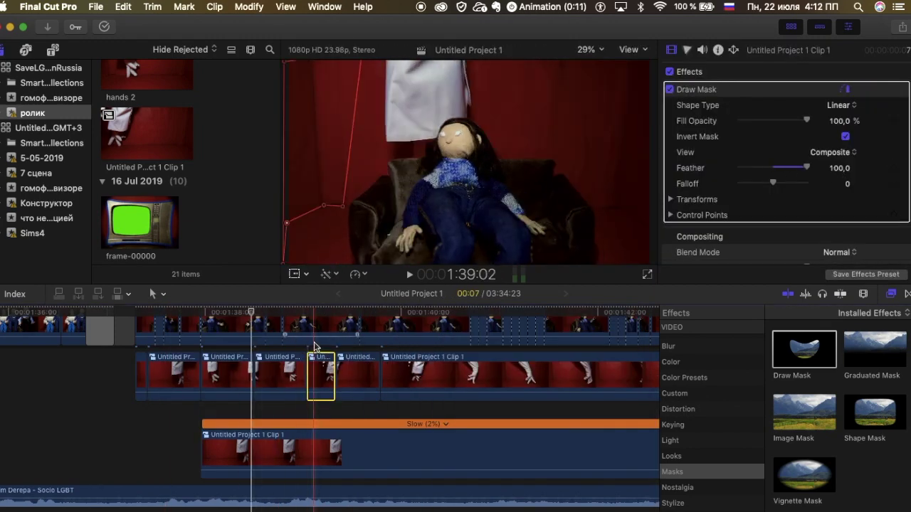
Step: Blade the overlay clip that directly follows the newly masked seven-frame piece
key(ctrl+space)
key(b)
click(344, 377)
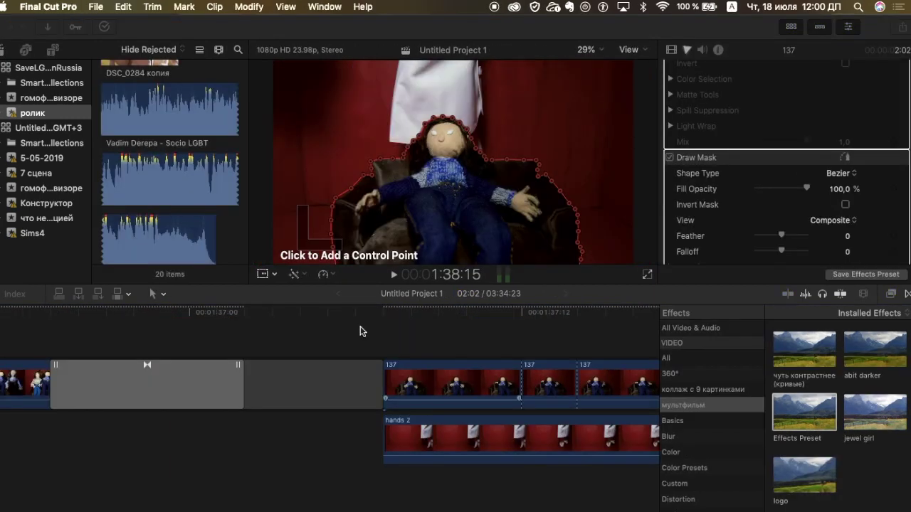
Step: Compare the first 137 clip at 1:37:09 with its Draw Mask switched off and back on
scroll(438, 348, right, 1)
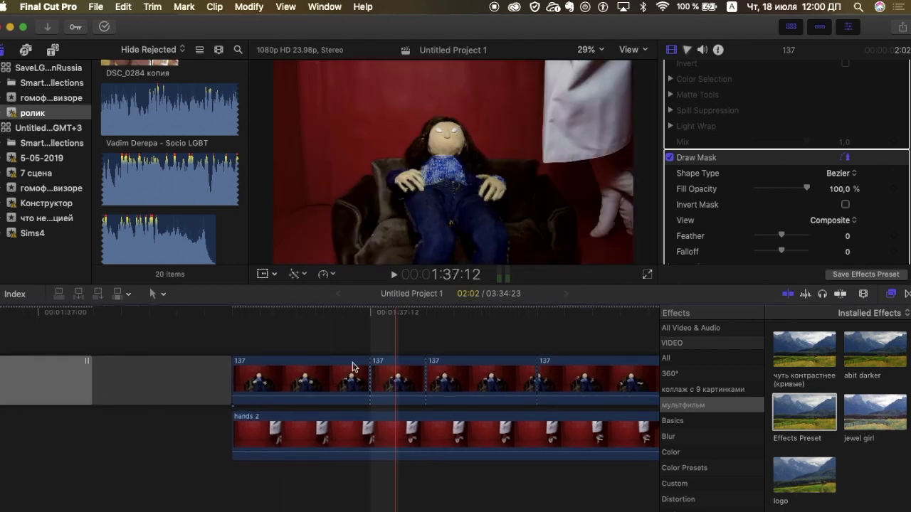
click(288, 352)
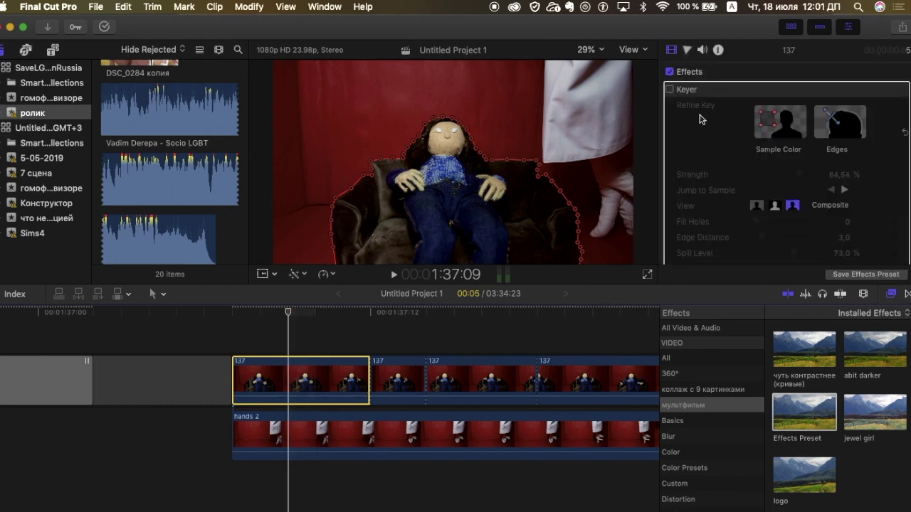
scroll(787, 180, down, 10)
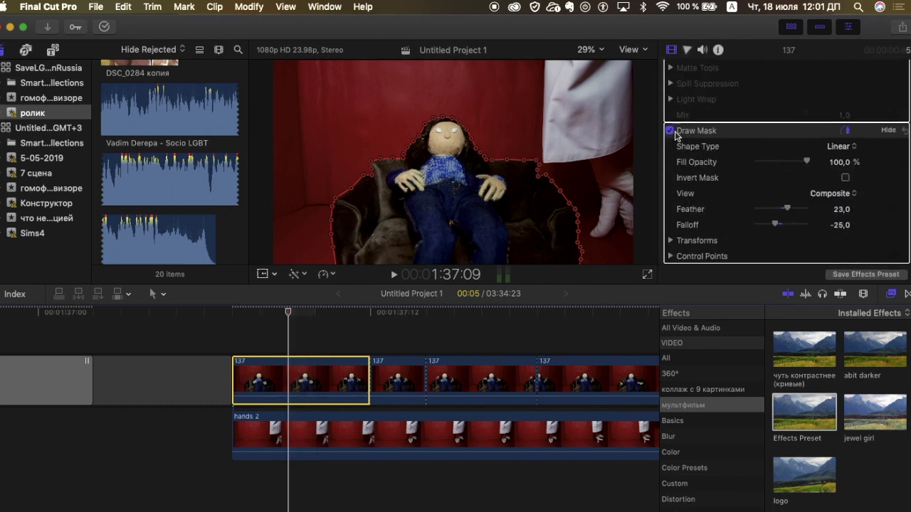
click(670, 131)
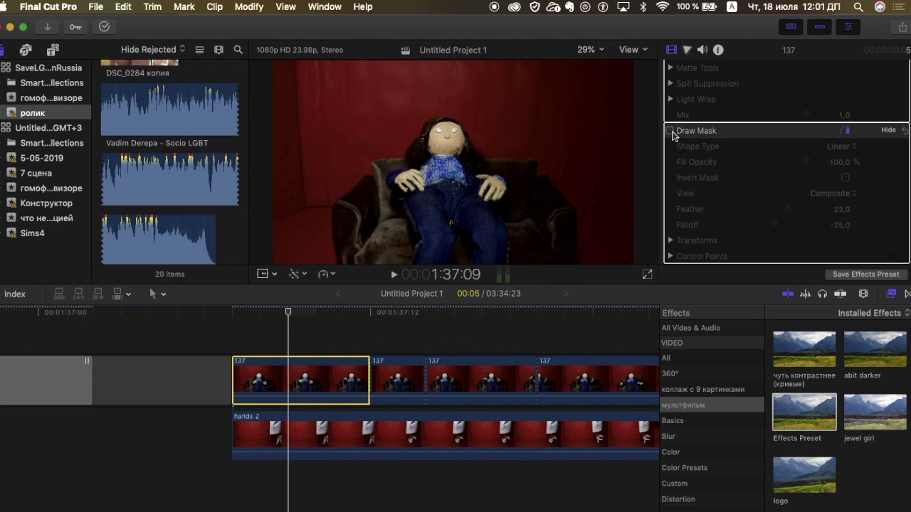
click(670, 132)
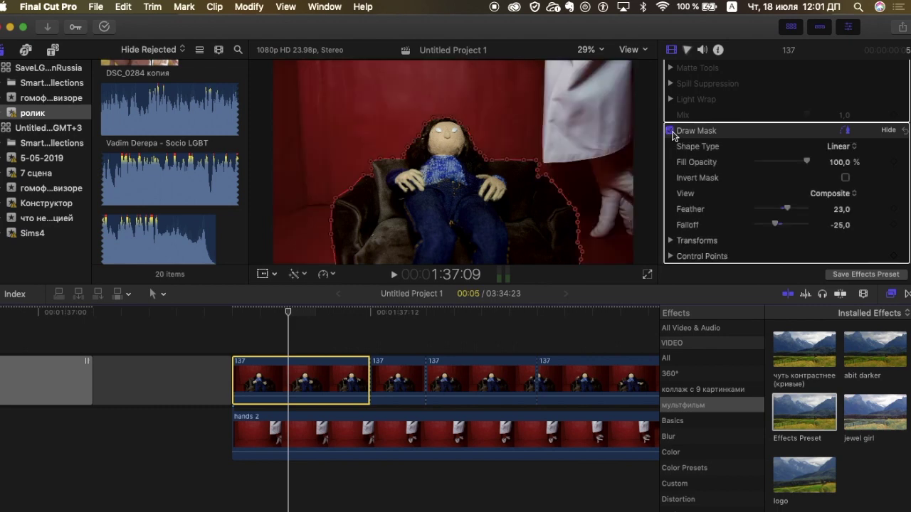
Step: Select the hands 2 clip beneath the doll shot and list all video effects
click(299, 431)
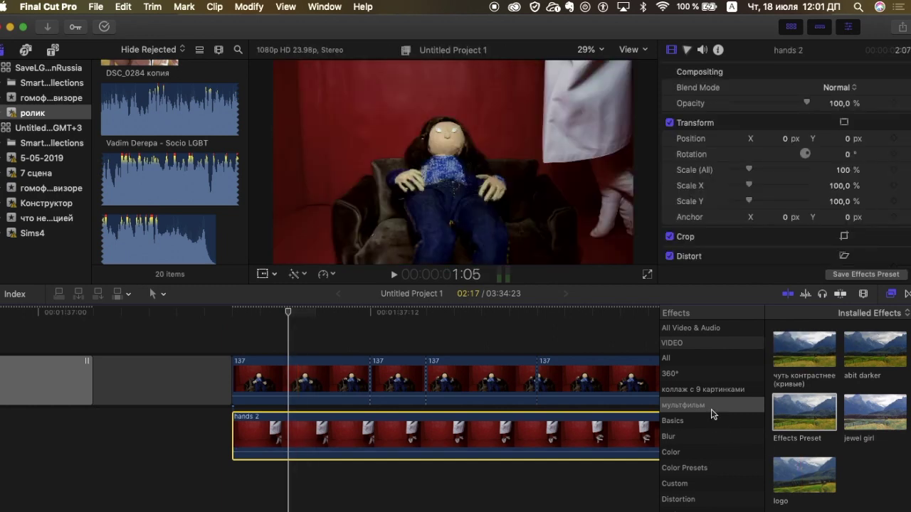
click(687, 358)
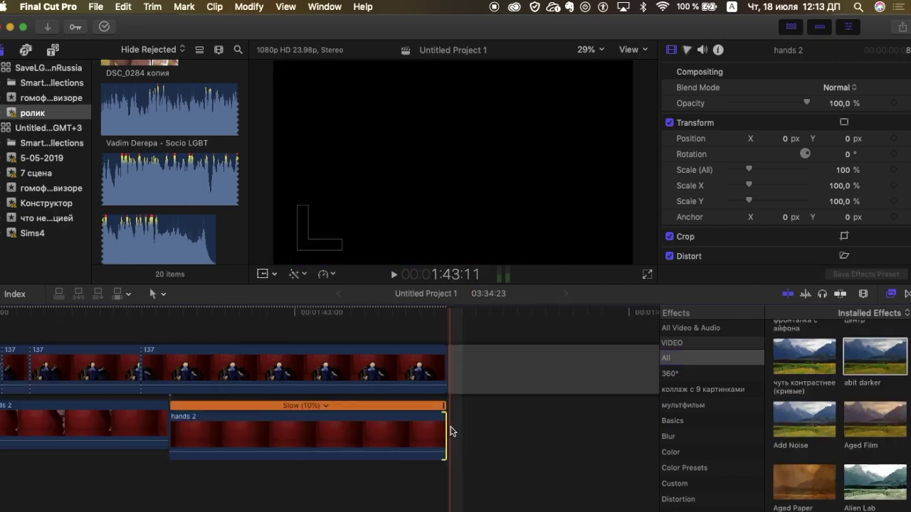
Step: Return from the end of the doll shot to its start near 1:37:03 and play back the composite of 137 over hands 2
scroll(346, 433, left, 10)
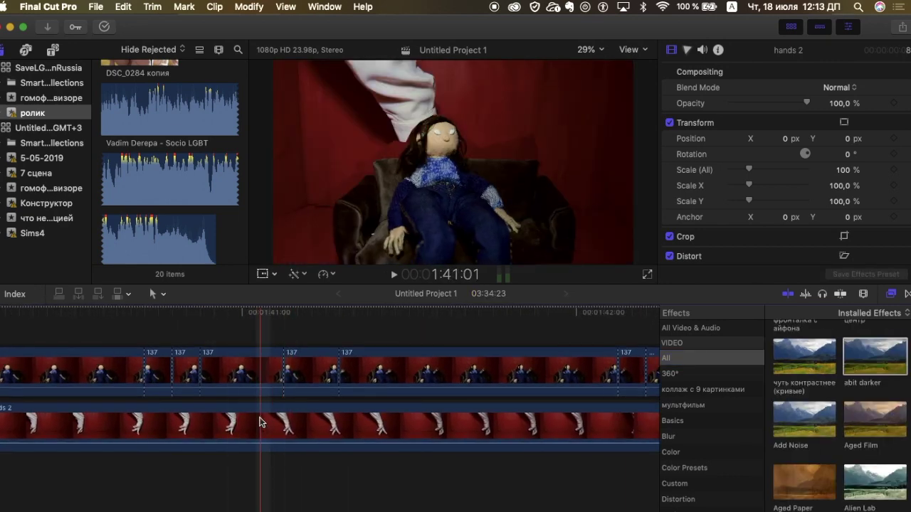
scroll(226, 406, left, 10)
key(super+minus)
key(super+minus)
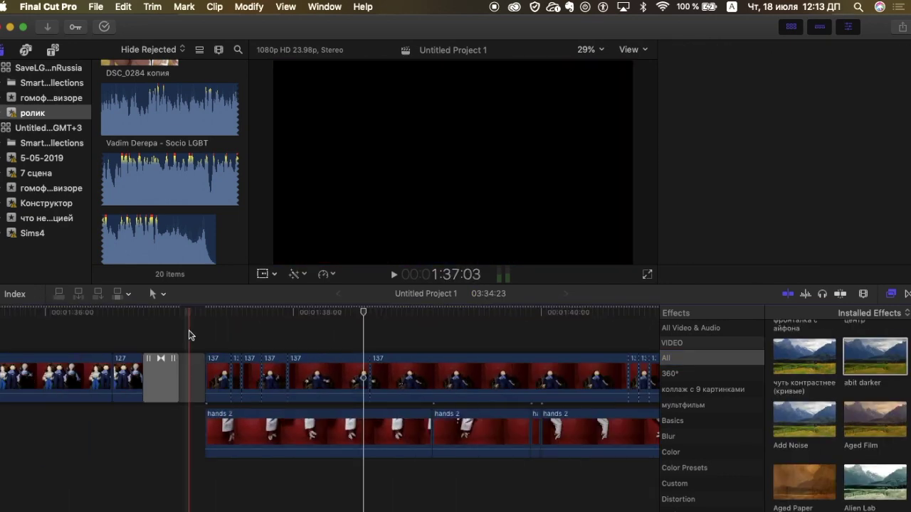
click(395, 275)
click(395, 276)
click(187, 322)
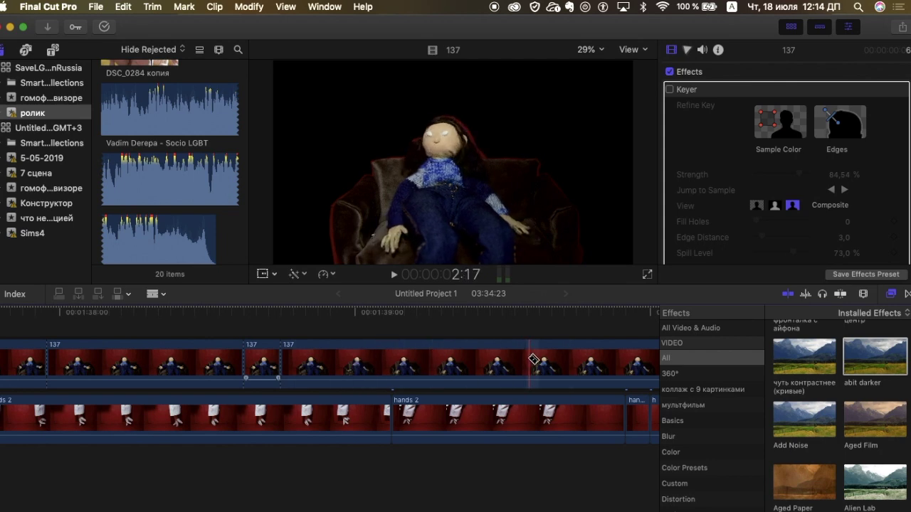
Step: Adjust mask control point 19 beside the doll's hair on the 20-frame 137 clip at 1:39:05
click(422, 362)
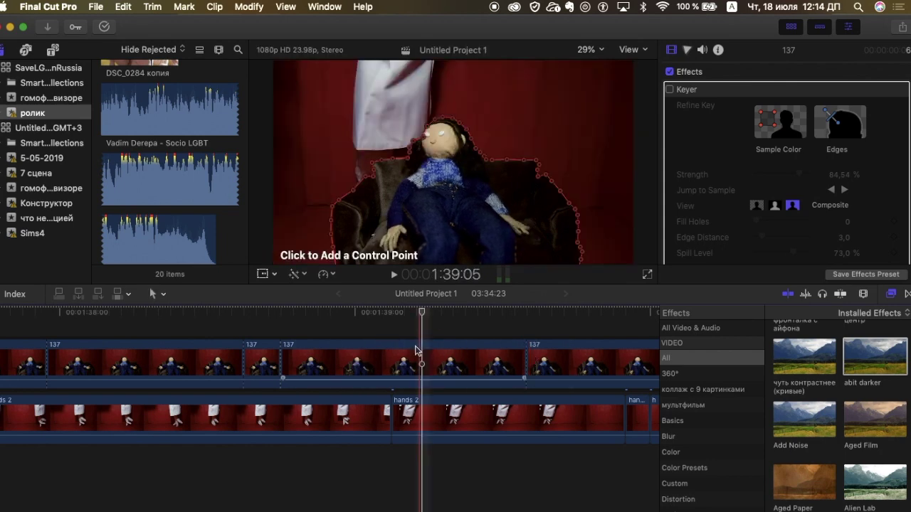
click(425, 136)
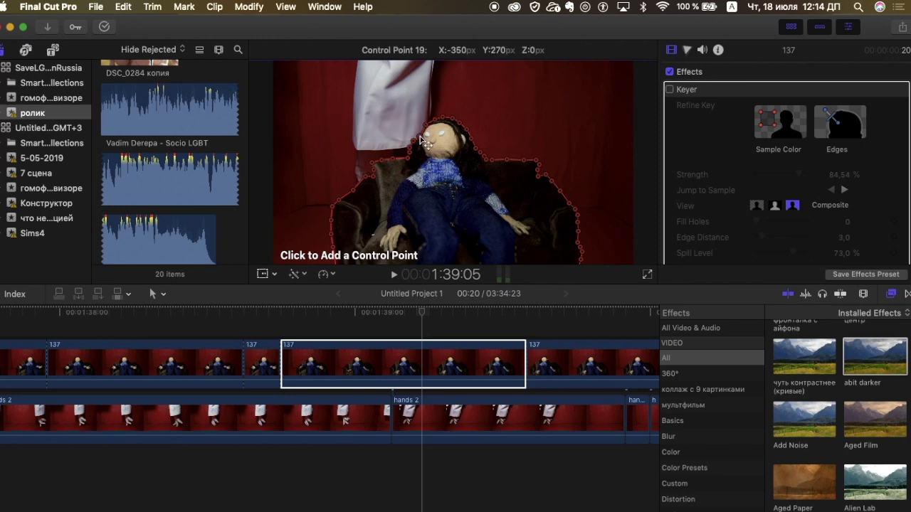
click(220, 333)
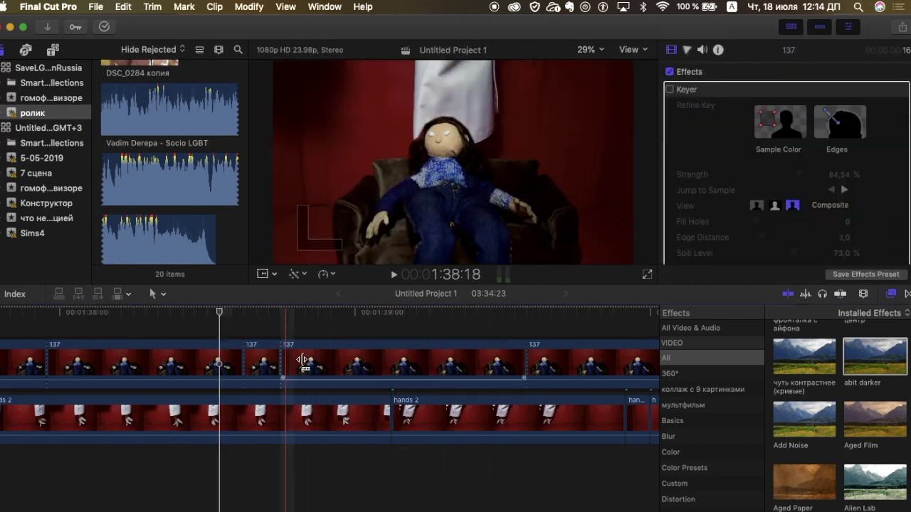
Step: Blade a five-frame piece off the start of that 137 clip and move its mask control point 19 to X -320 px, Y 264 px
key(b)
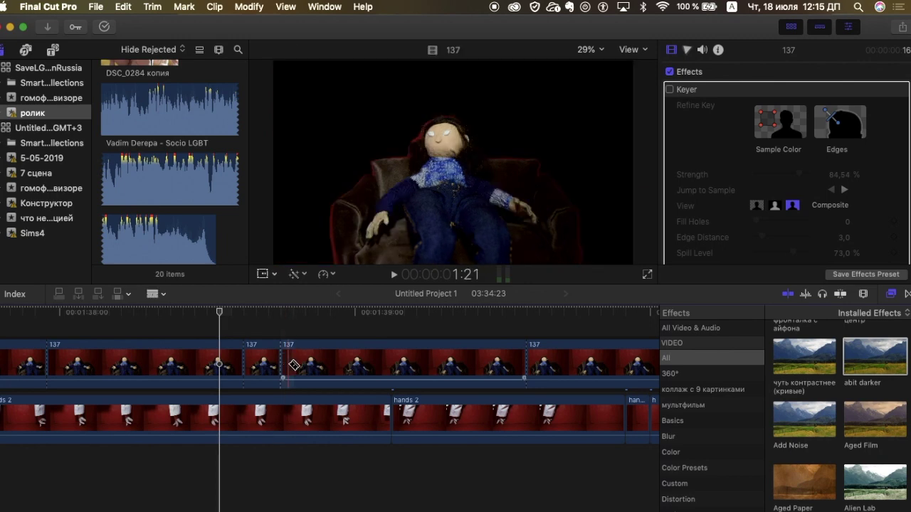
key(a)
click(308, 360)
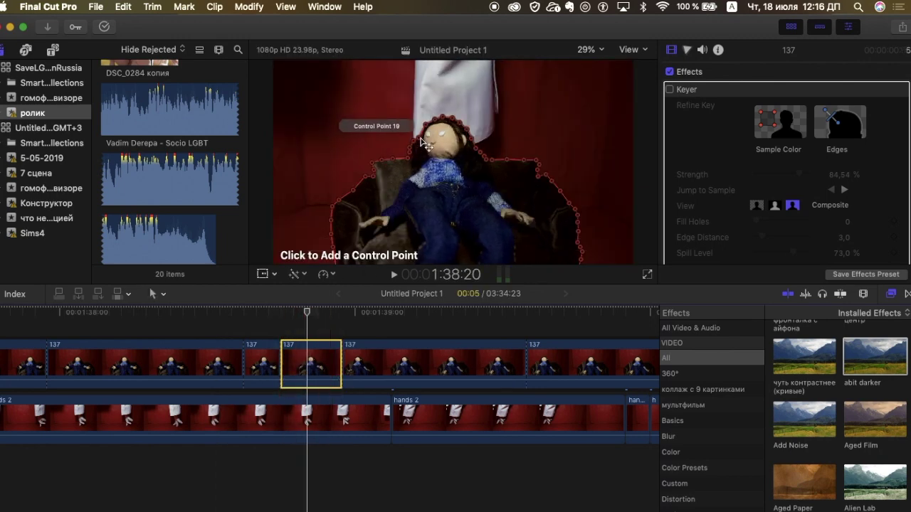
drag(426, 143, 428, 145)
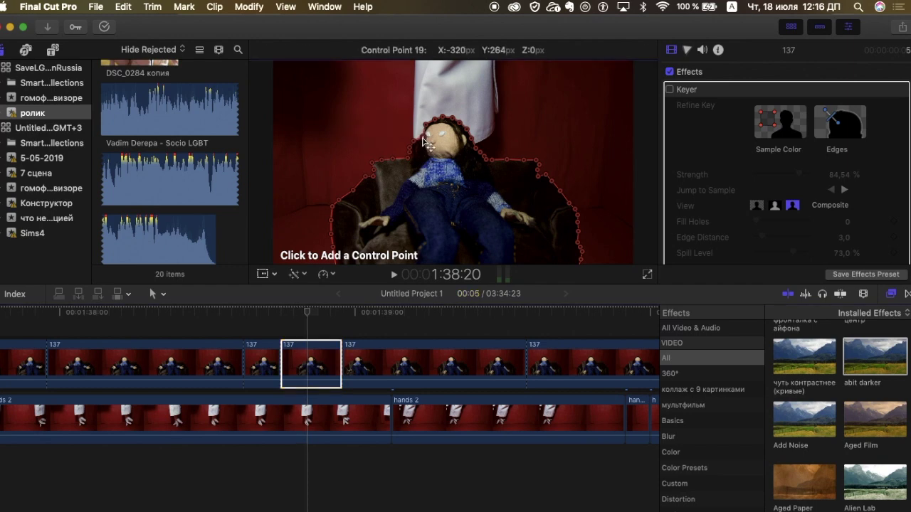
click(262, 313)
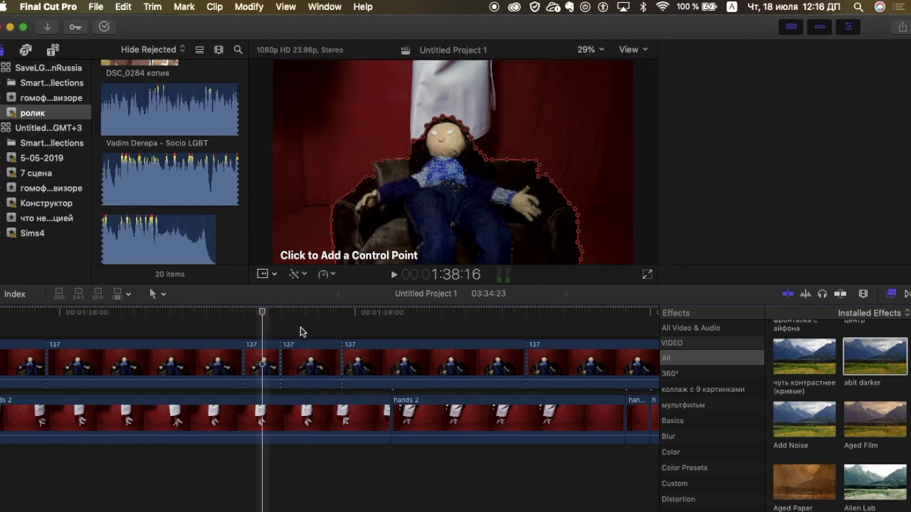
Step: Refit the remaining mask points along the left edge of the doll's hair on the five-frame 137 clip at 1:38:20
click(313, 353)
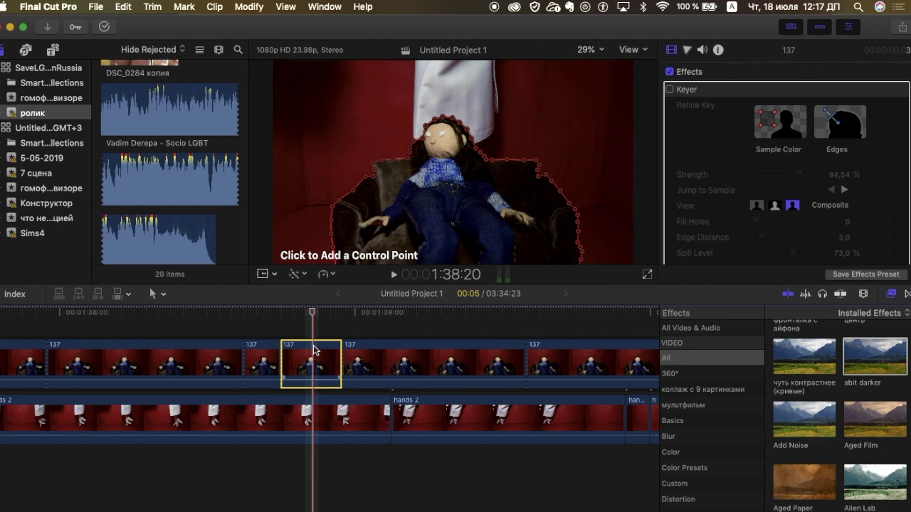
drag(425, 131, 425, 128)
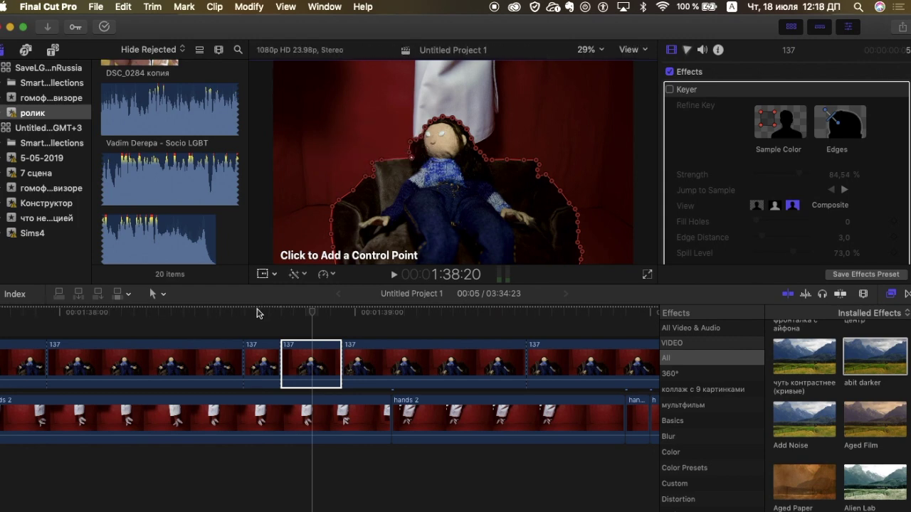
click(255, 330)
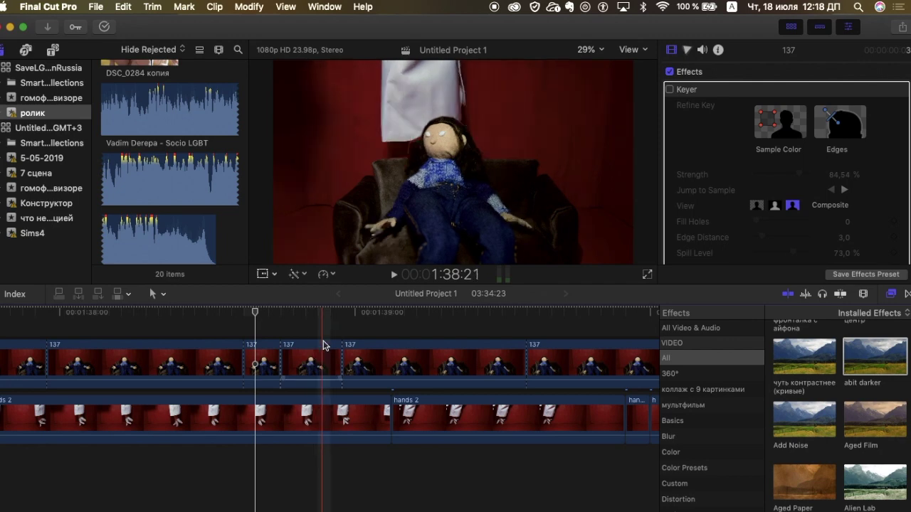
Step: Blade the last two frames off the five-frame 137 clip and bring up the new piece's mask at 1:38:21
click(305, 366)
click(326, 355)
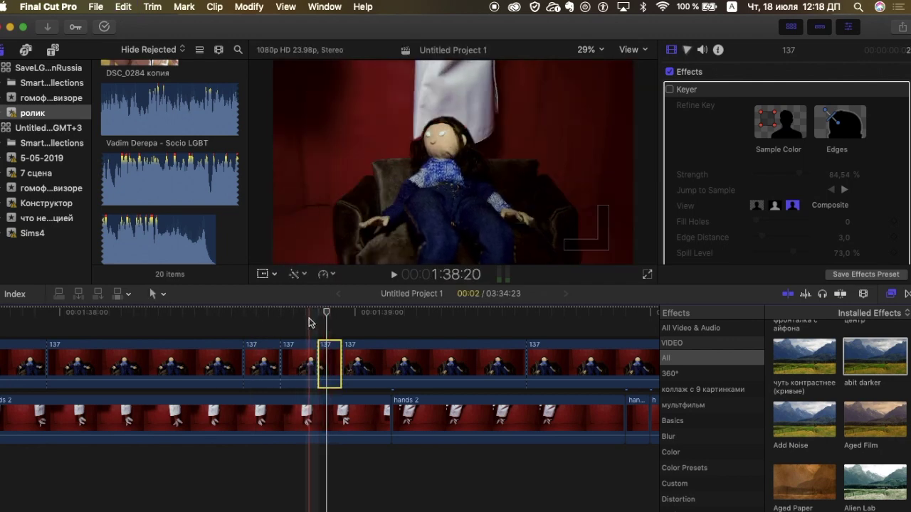
click(356, 326)
click(326, 331)
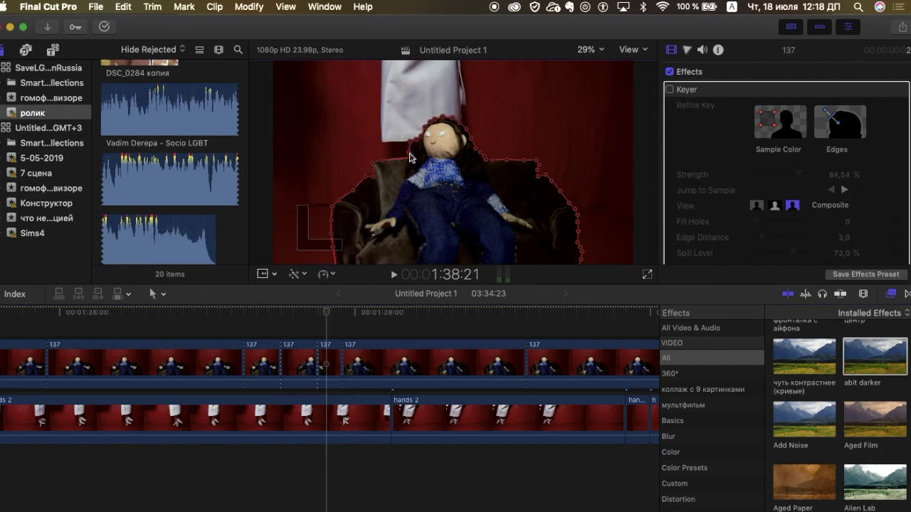